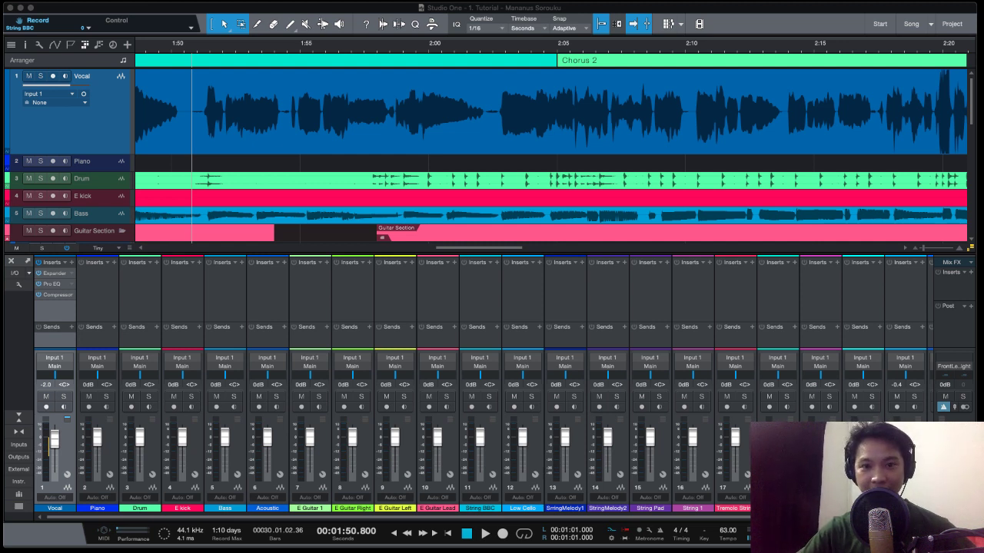
# - Raise the makeup gain of the Vocal track's compressor to 9.84 dB during playback and close the compressor window
pyautogui.press('super+Tab')
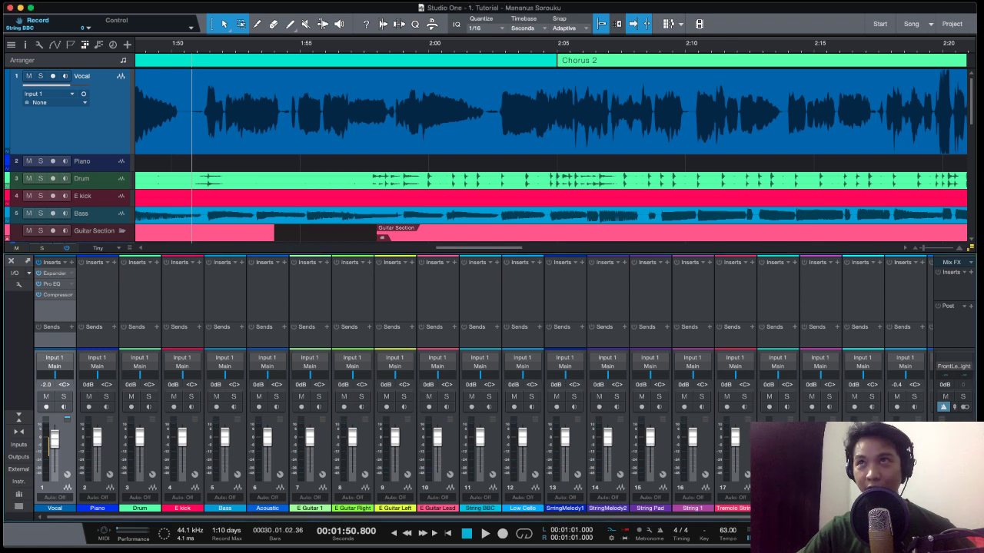
pyautogui.moveTo(346, 173); pyautogui.dragTo(384, 158)
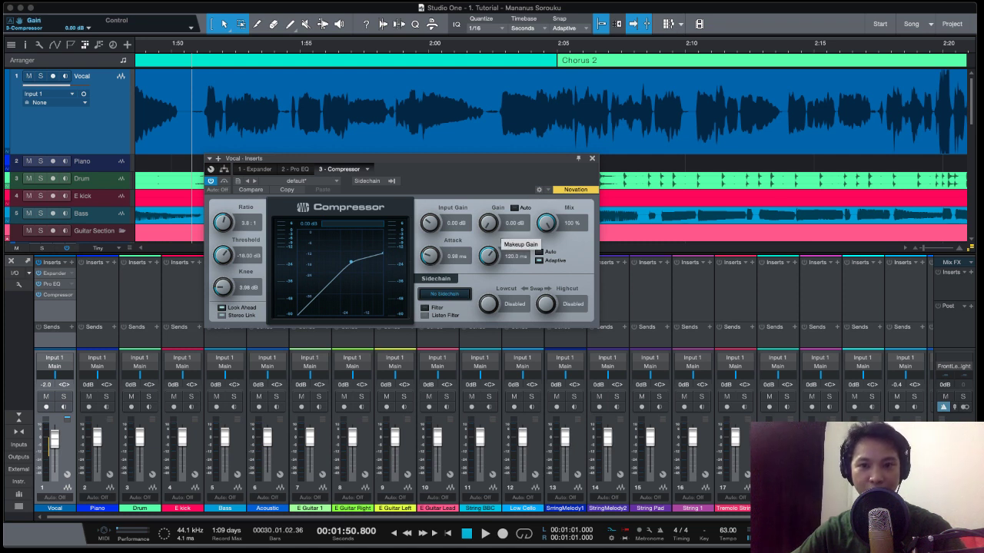
pyautogui.press('space')
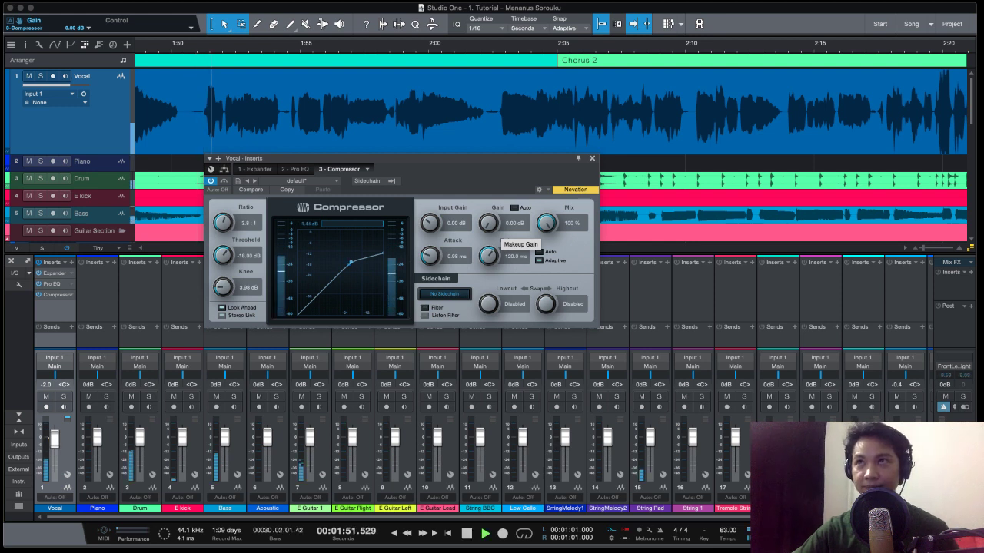
pyautogui.moveTo(488, 223); pyautogui.dragTo(488, 150)
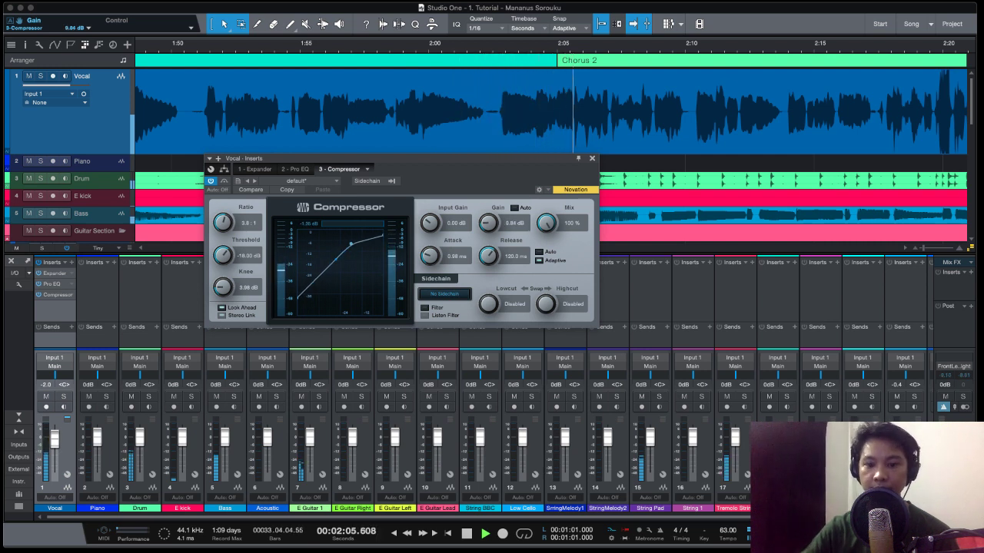
pyautogui.press('space')
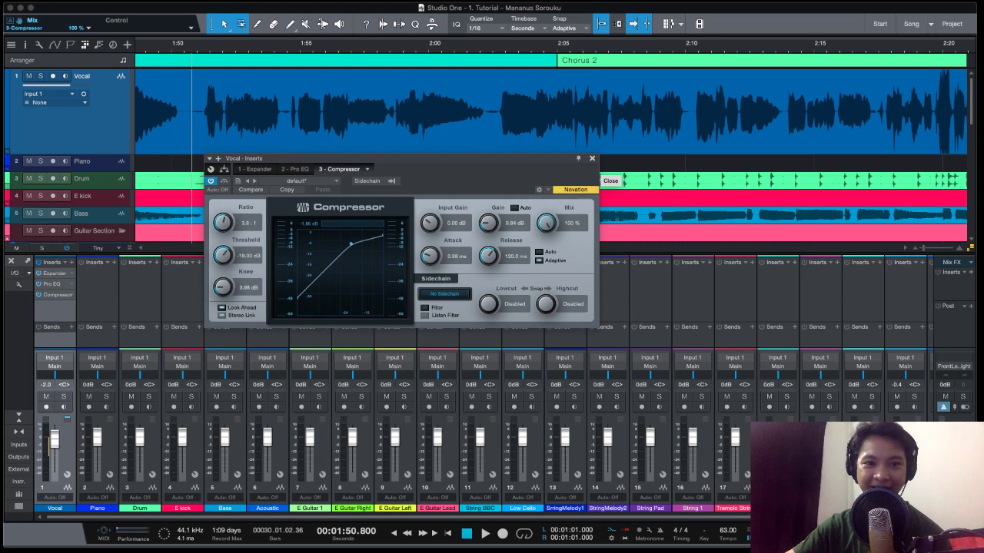
pyautogui.click(592, 158)
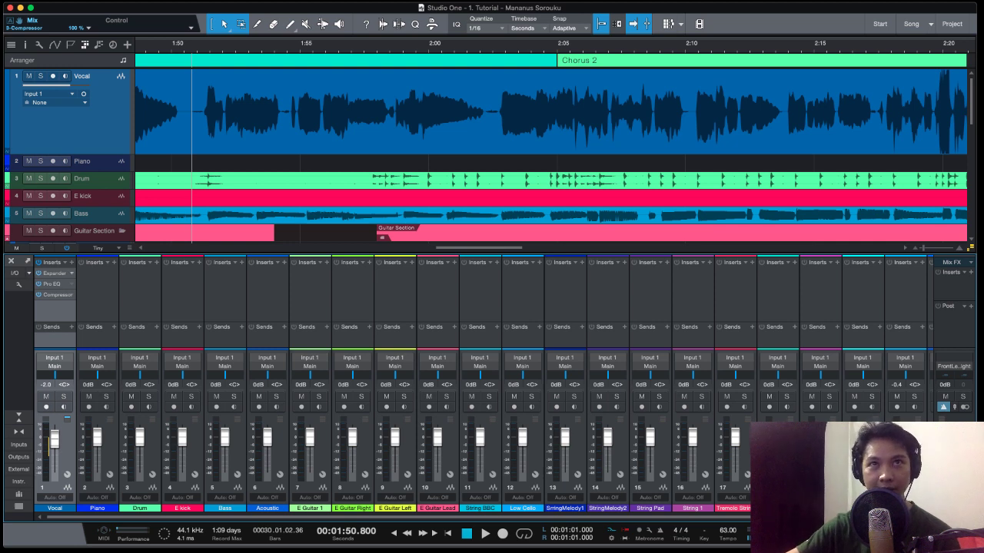
# - Insert the MannyM Reverb Stereo plug-in on the Vocal channel
pyautogui.click(71, 263)
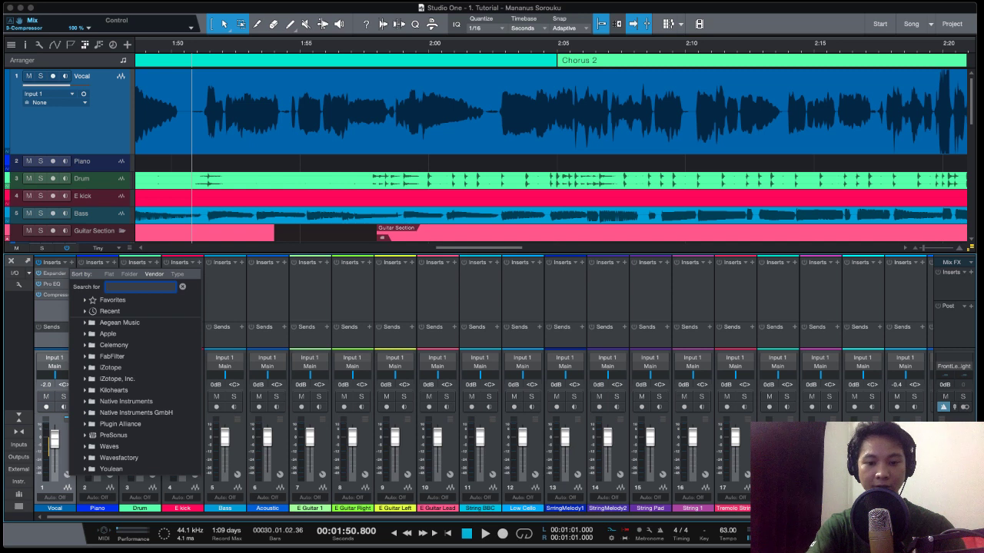
pyautogui.write('manny')
pyautogui.press('Down')
pyautogui.press('Down')
pyautogui.press('Down')
pyautogui.press('Down')
pyautogui.press('Down')
pyautogui.press('Down')
pyautogui.press('Down')
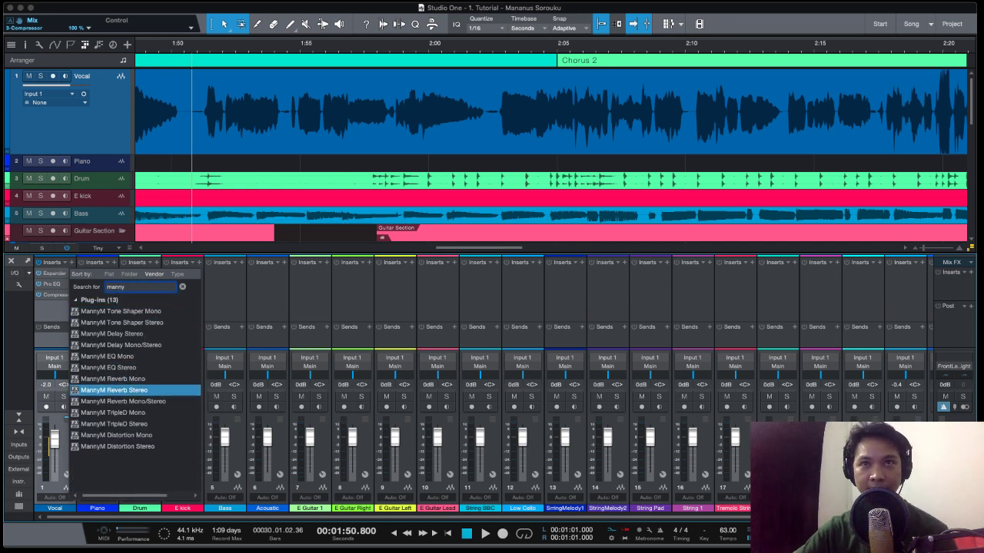
pyautogui.press('Return')
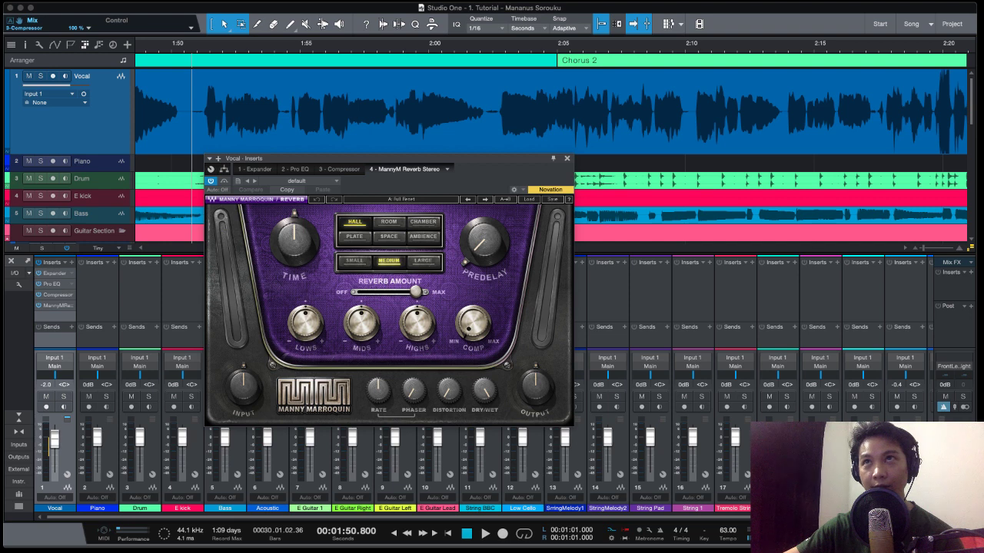
pyautogui.moveTo(389, 158); pyautogui.dragTo(382, 156)
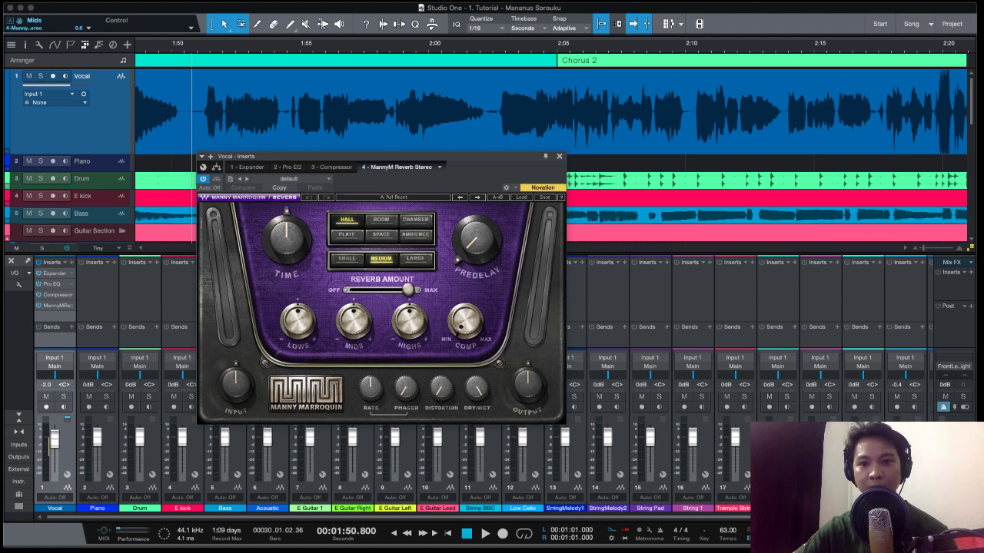
# - Lower the MannyM Reverb's reverb amount to 8.5 while the song plays
pyautogui.moveTo(409, 322)
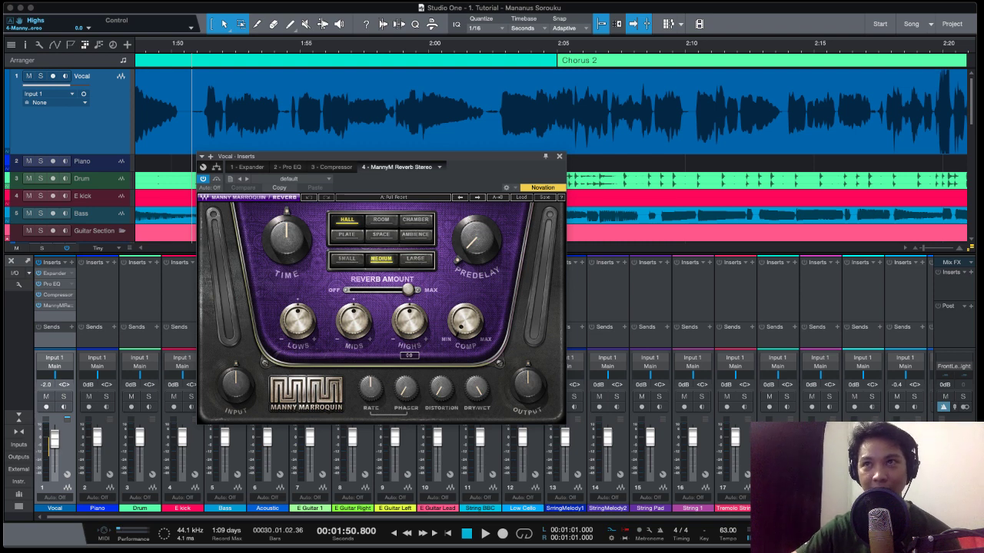
pyautogui.moveTo(408, 289)
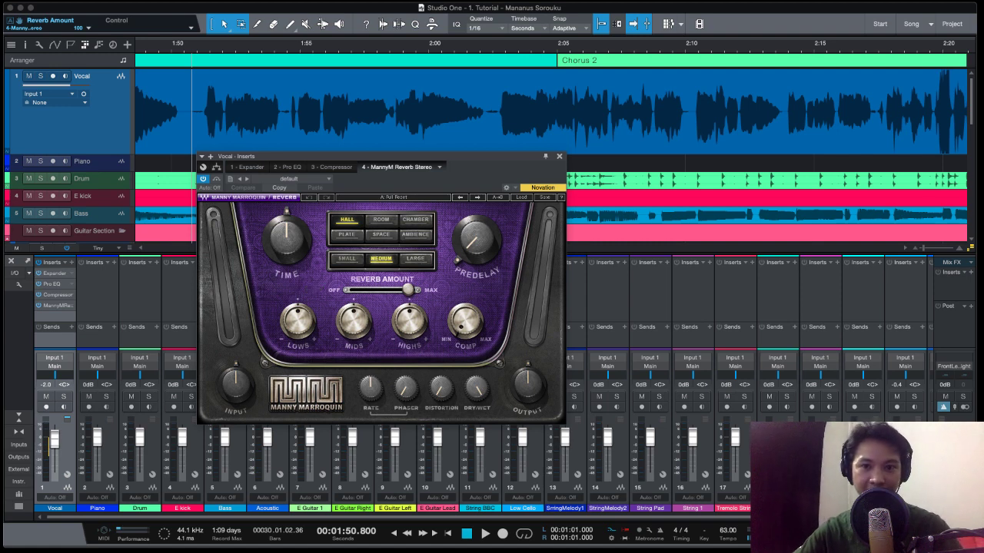
pyautogui.press('space')
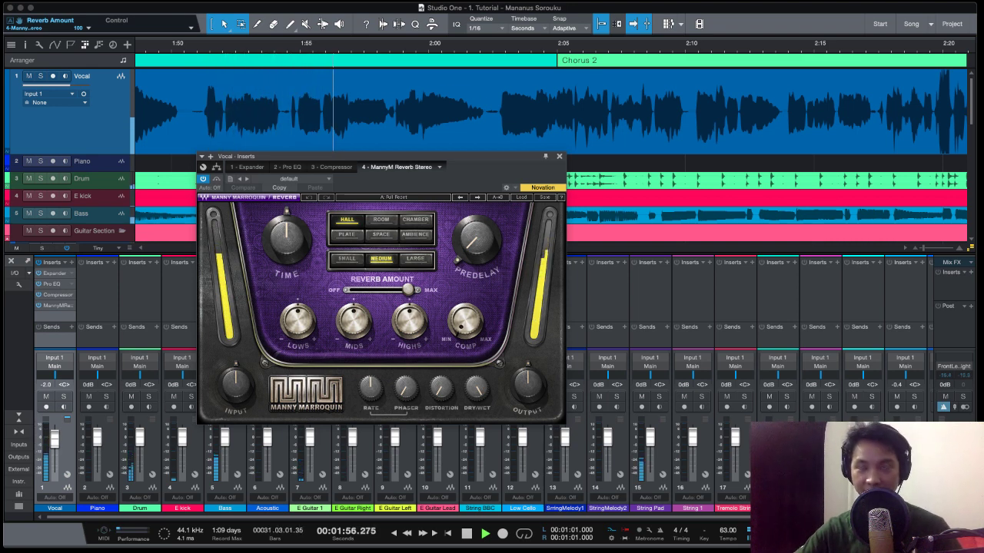
pyautogui.moveTo(407, 290); pyautogui.dragTo(360, 289)
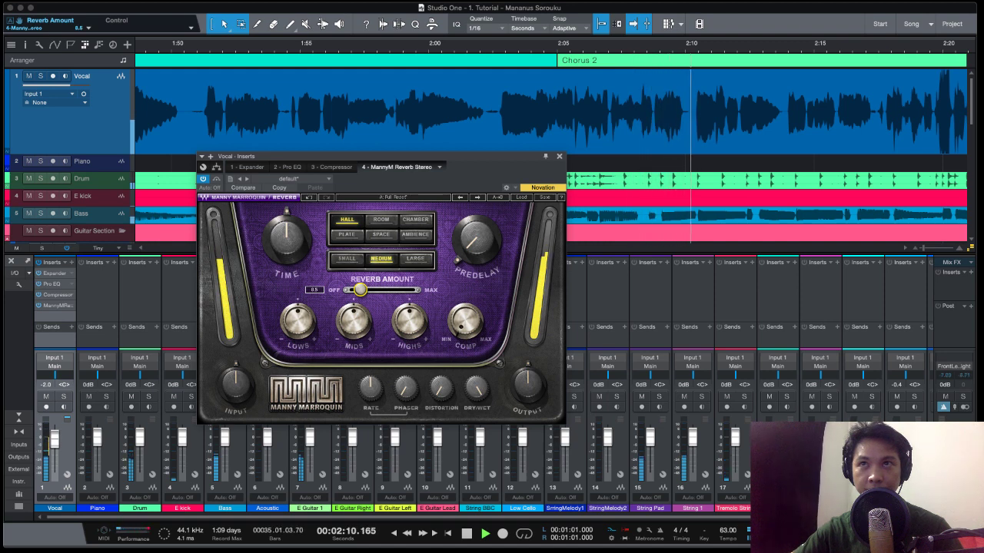
pyautogui.press('space')
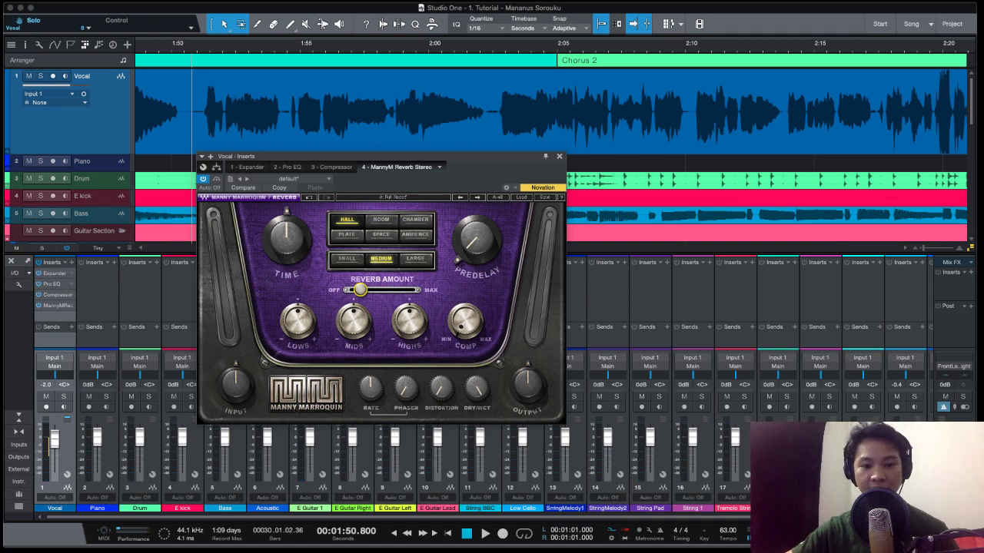
# - Solo the Vocal channel and compare its playback with the reverb bypassed and active
pyautogui.click(63, 396)
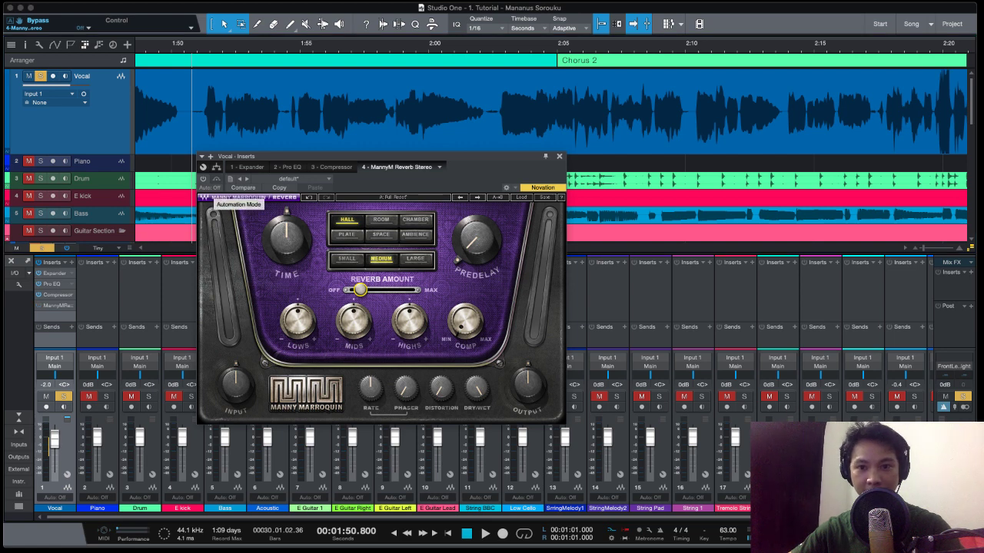
pyautogui.press('space')
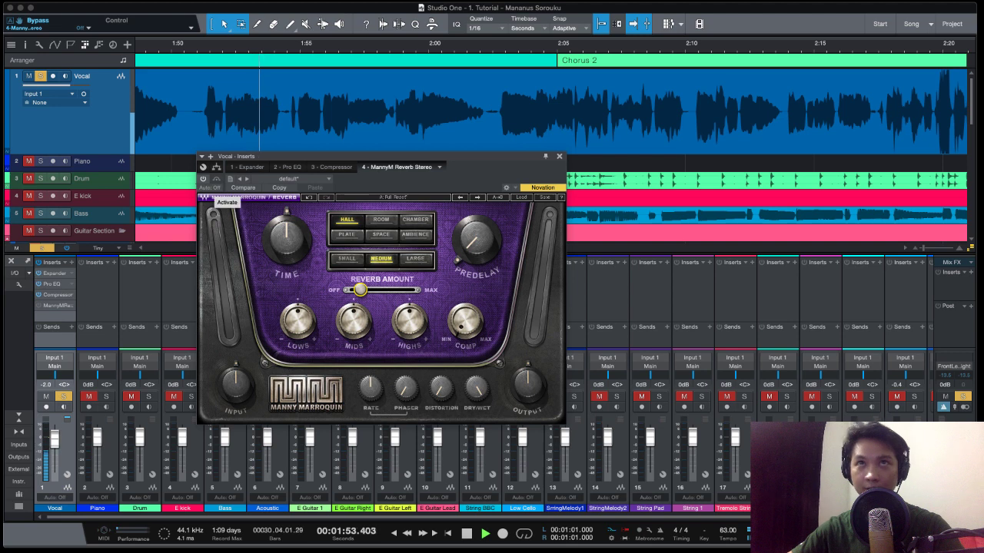
pyautogui.press('space')
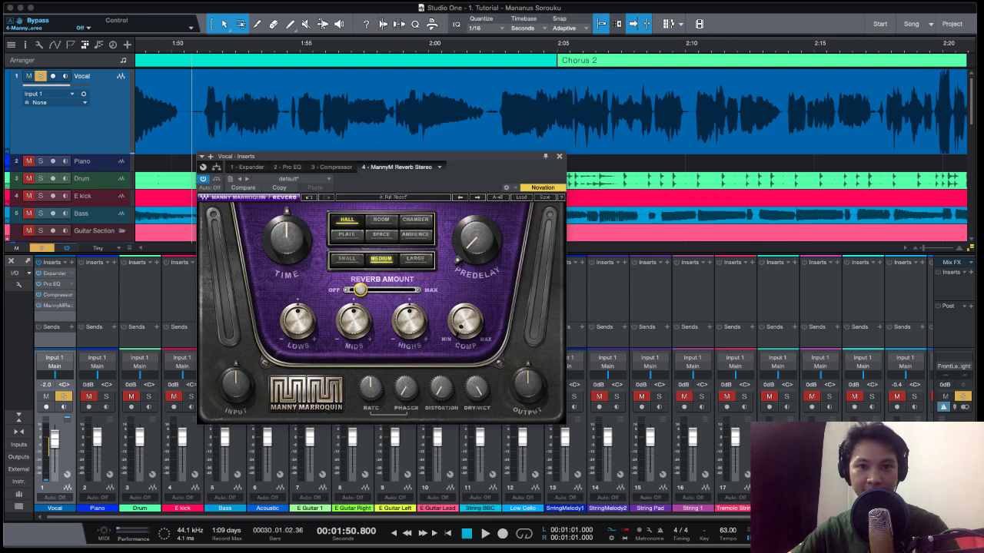
pyautogui.press('space')
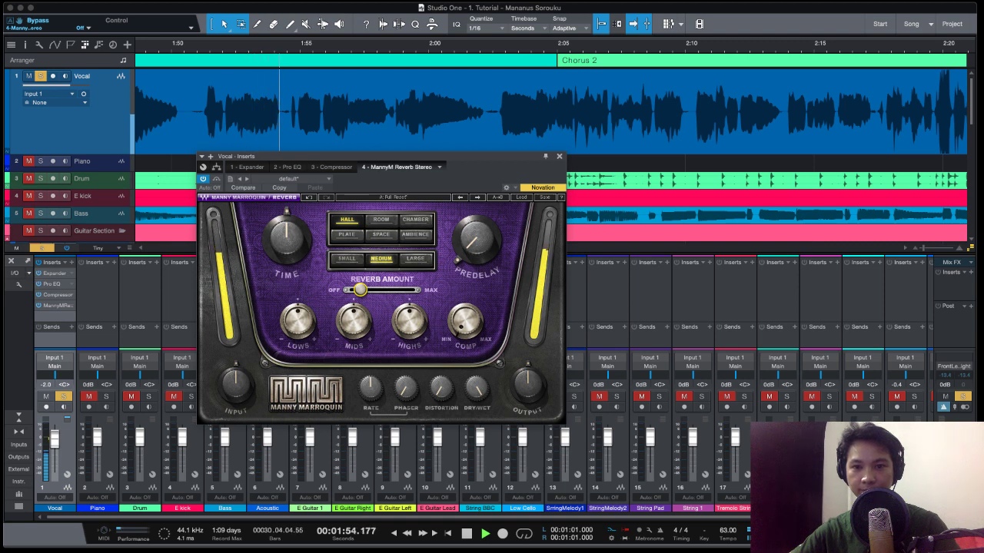
pyautogui.press('space')
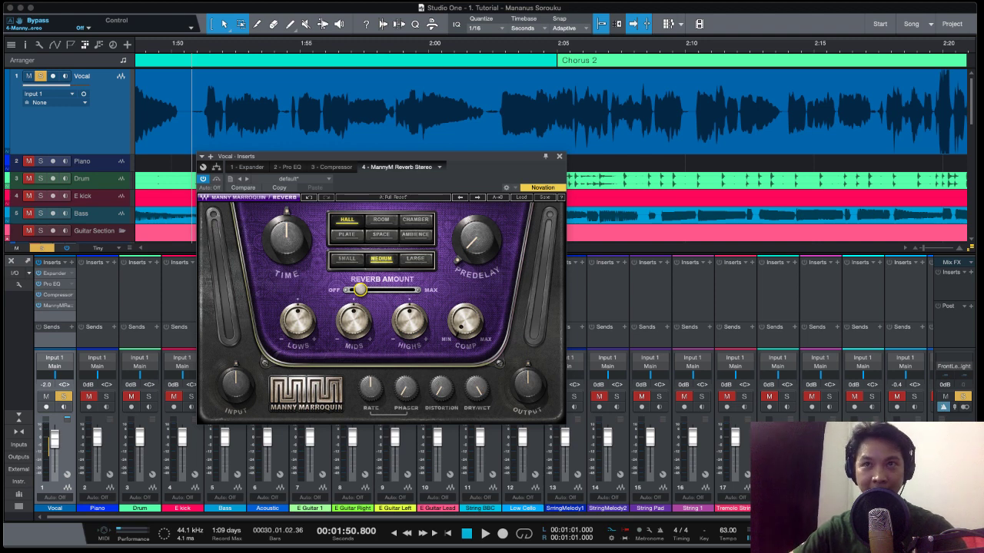
# - Reduce the reverb's Lows to about -35 while auditioning the soloed vocal, and close the reverb window
pyautogui.click(297, 321)
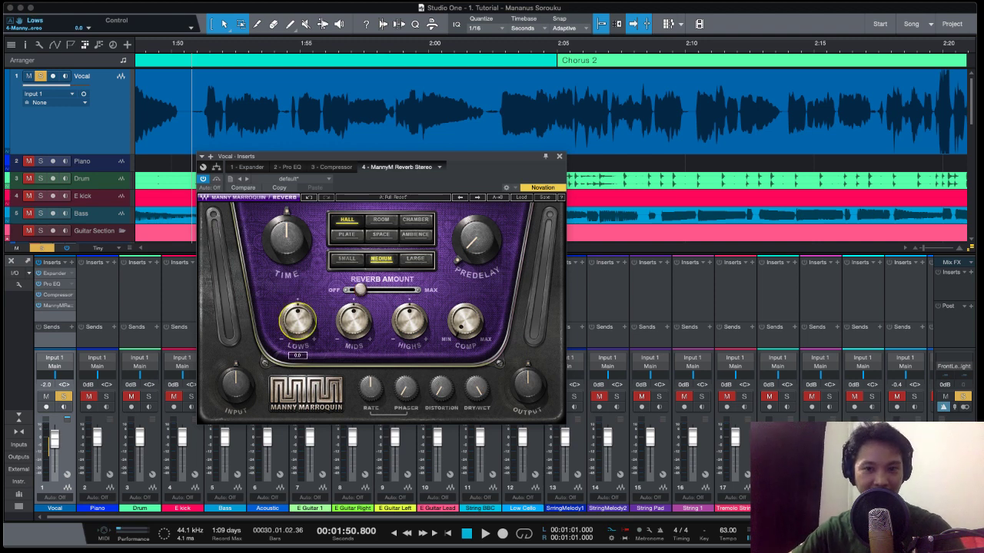
pyautogui.moveTo(297, 321); pyautogui.dragTo(297, 346)
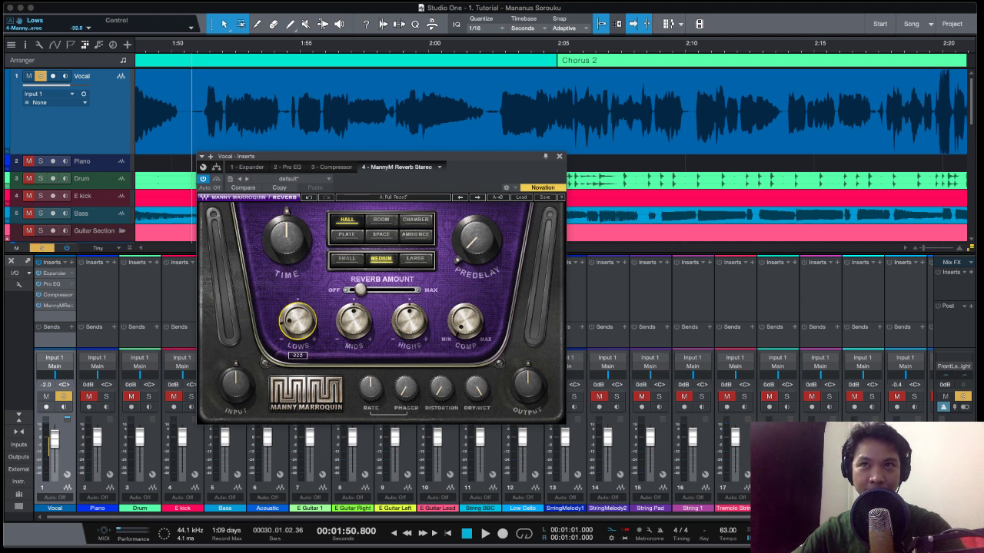
pyautogui.moveTo(297, 346); pyautogui.dragTo(297, 350)
pyautogui.press('space')
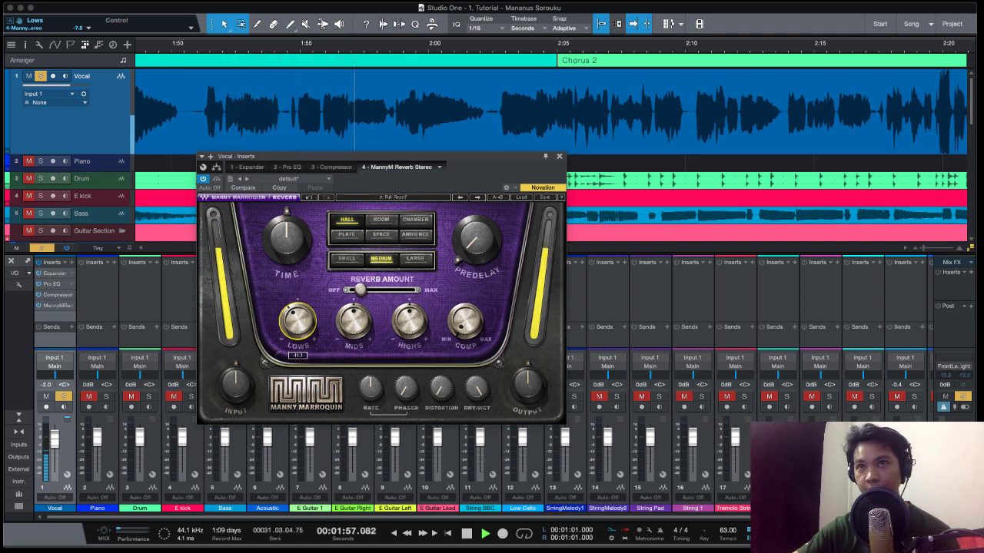
pyautogui.moveTo(298, 350); pyautogui.dragTo(297, 355)
pyautogui.moveTo(298, 321); pyautogui.dragTo(298, 313)
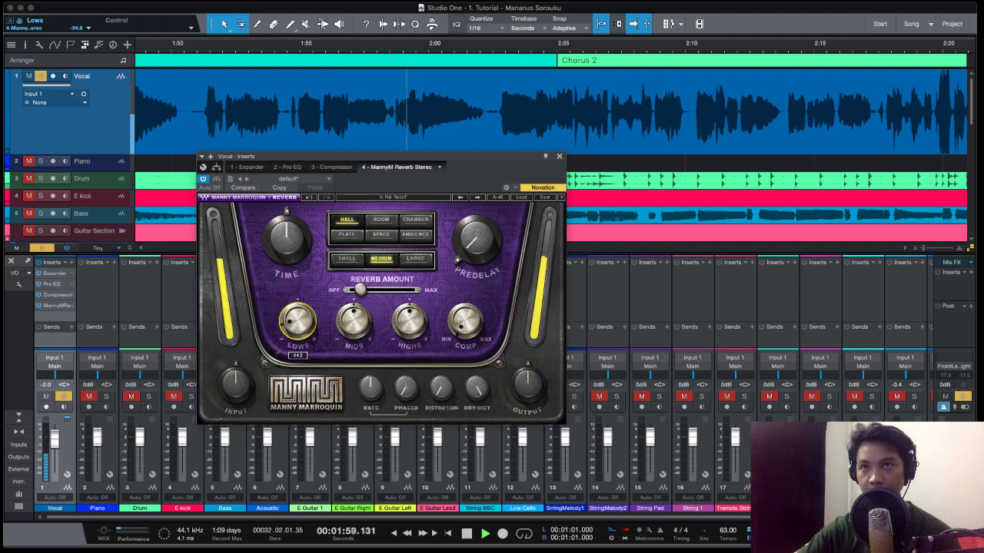
pyautogui.press('space')
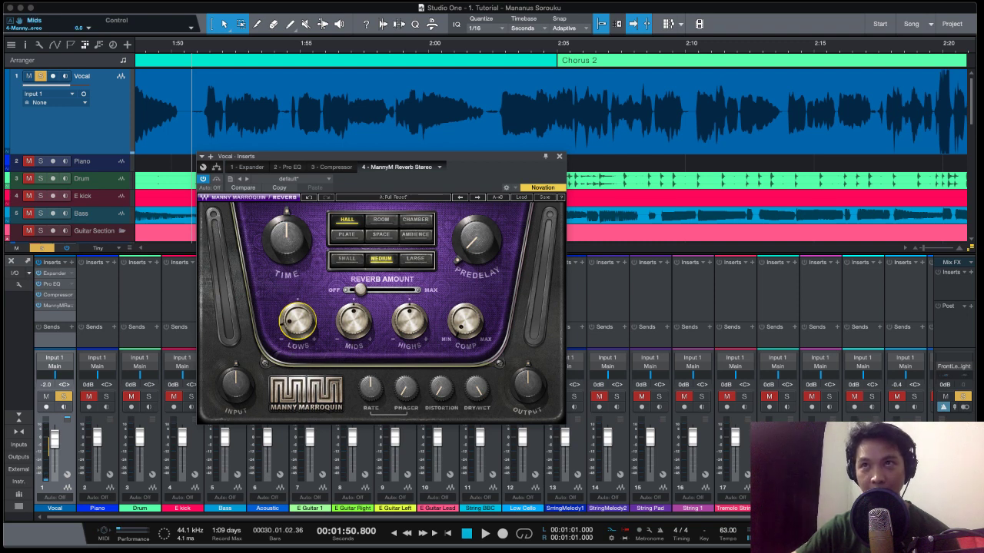
pyautogui.moveTo(357, 290)
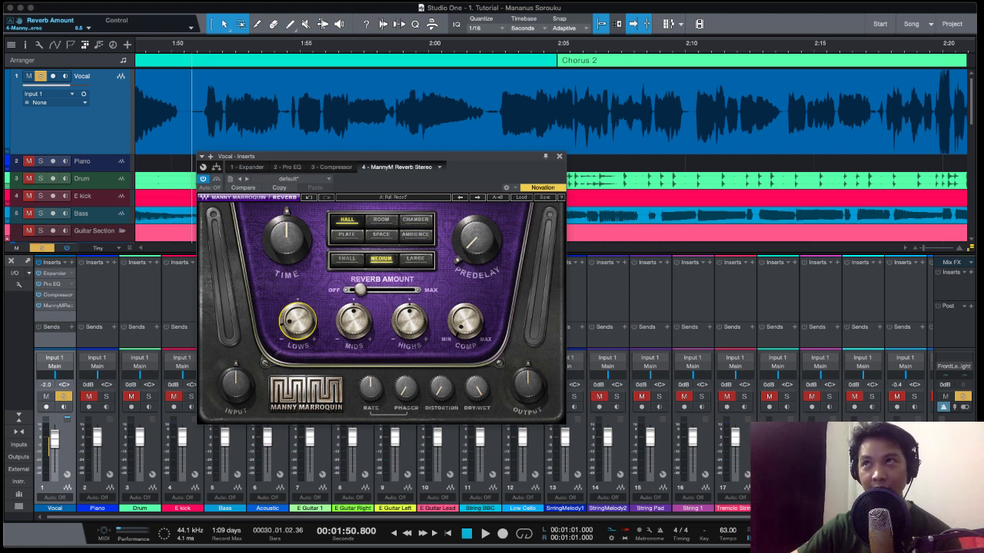
pyautogui.click(559, 156)
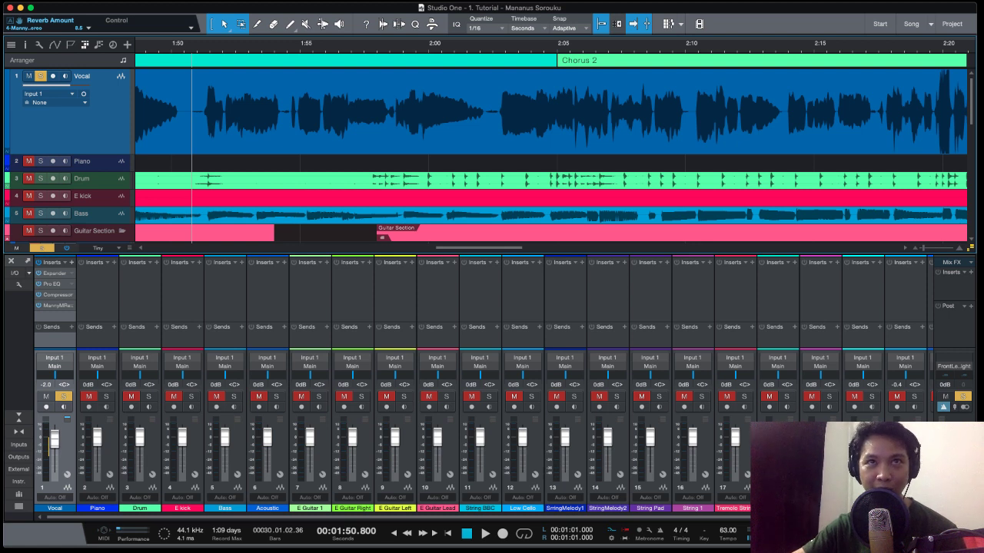
# - Insert the Analog Delay plug-in on the Vocal channel after the reverb
pyautogui.click(71, 263)
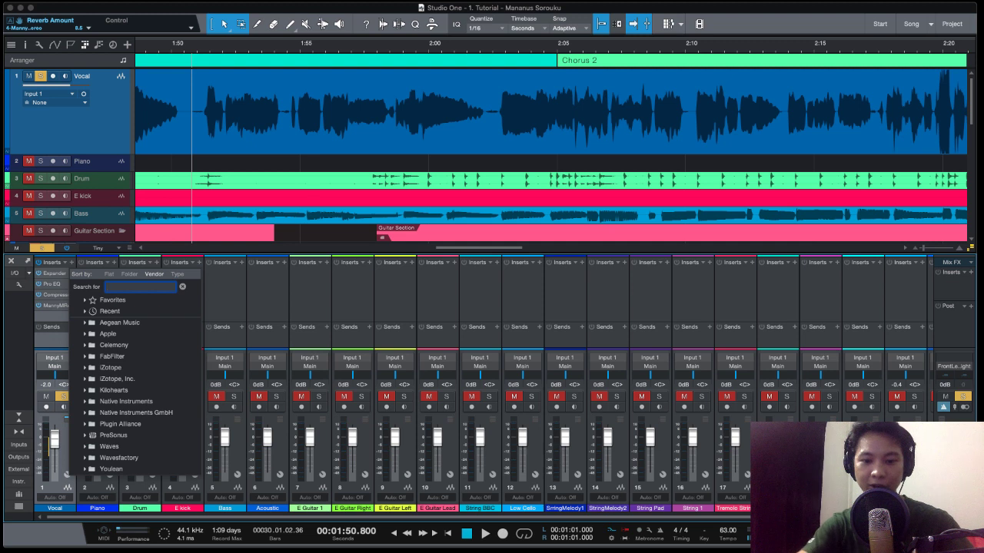
pyautogui.write('analog')
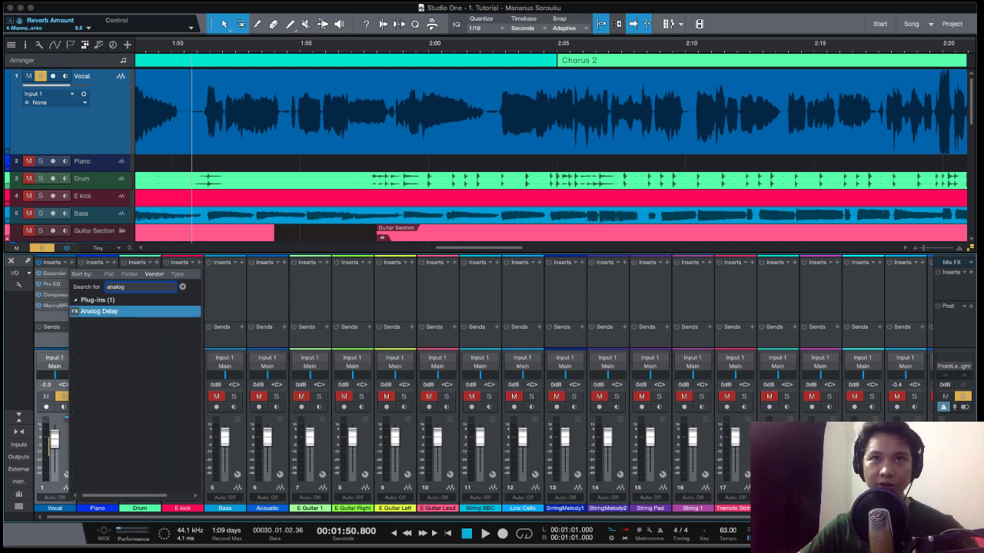
pyautogui.press('Return')
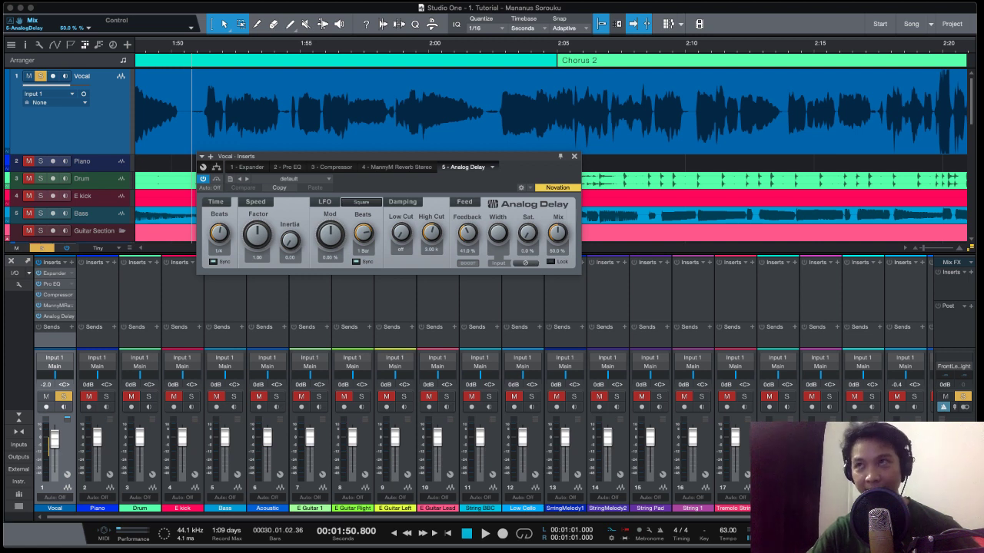
# - Set the Analog Delay's mix to 5% and audition the soloed vocal
pyautogui.click(552, 251)
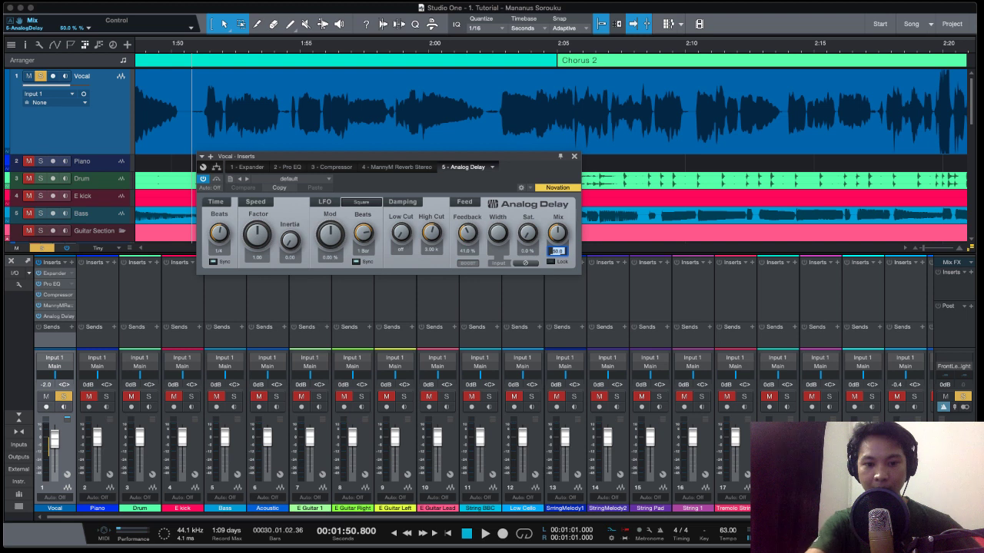
pyautogui.write('5')
pyautogui.press('Return')
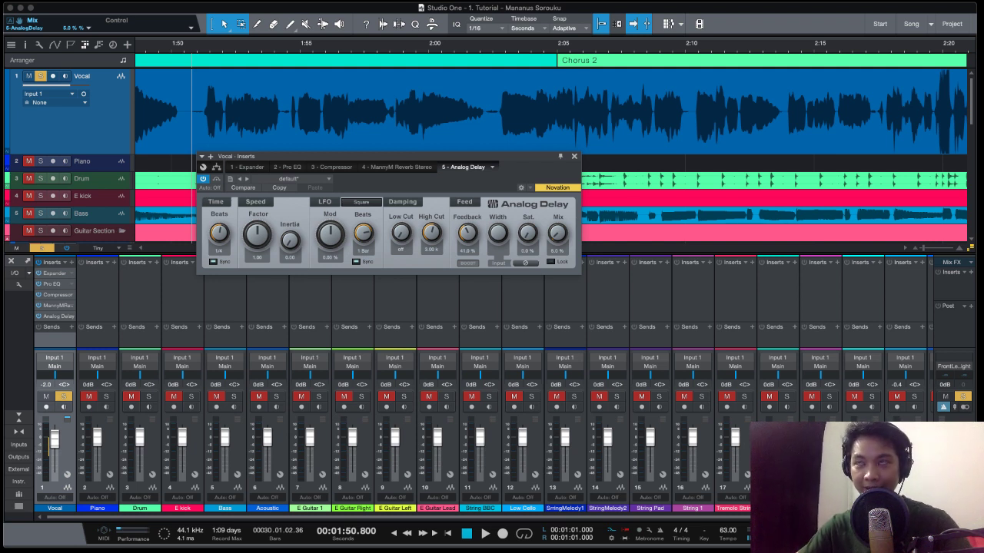
pyautogui.press('space')
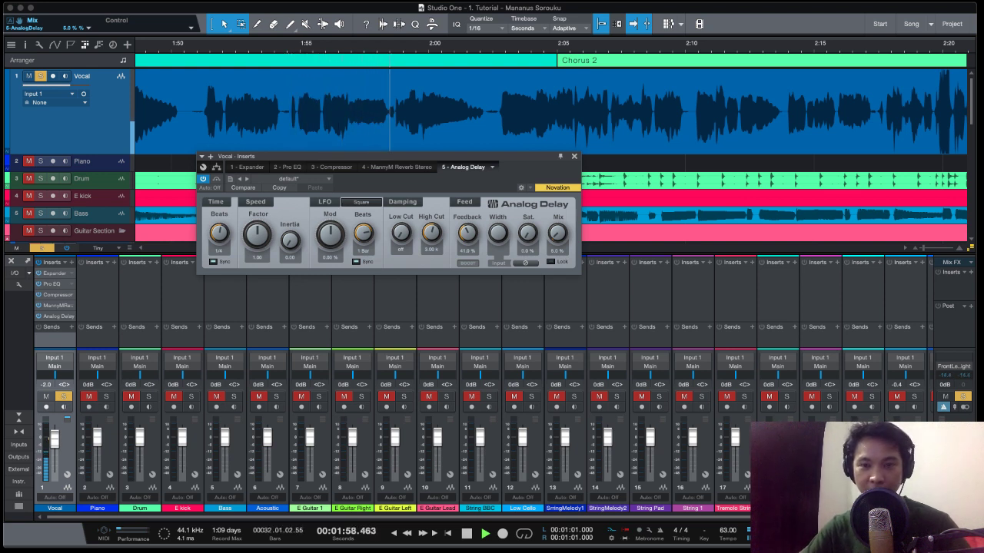
pyautogui.press('space')
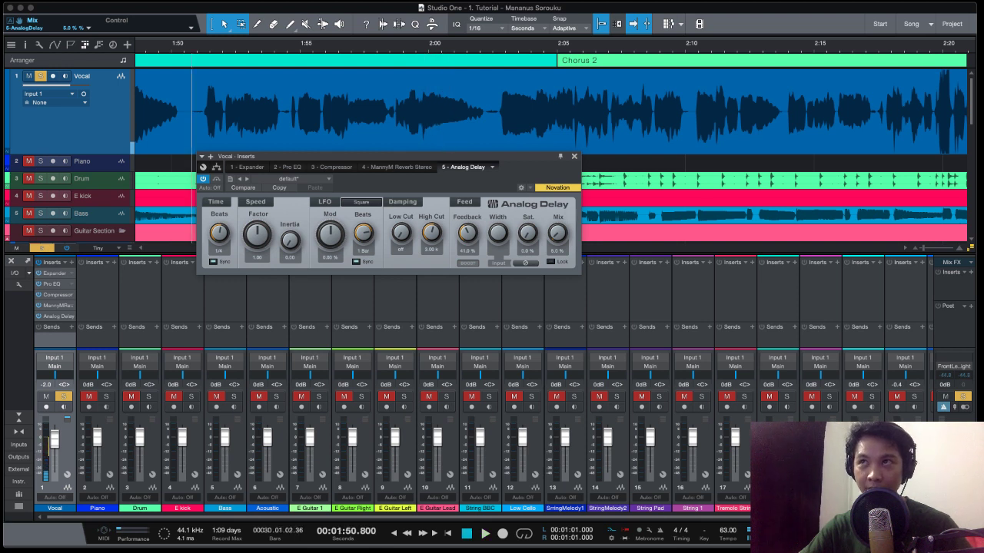
# - Raise the Analog Delay's mix to about 72%, audition the soloed vocal, and turn off global solo to hear it in the full mix
pyautogui.moveTo(558, 233); pyautogui.dragTo(558, 182)
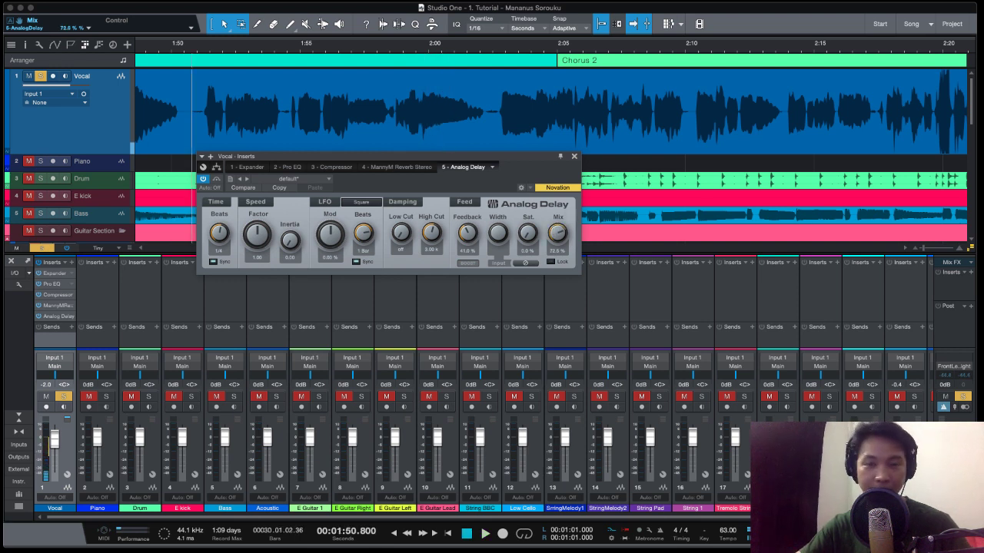
pyautogui.press('space')
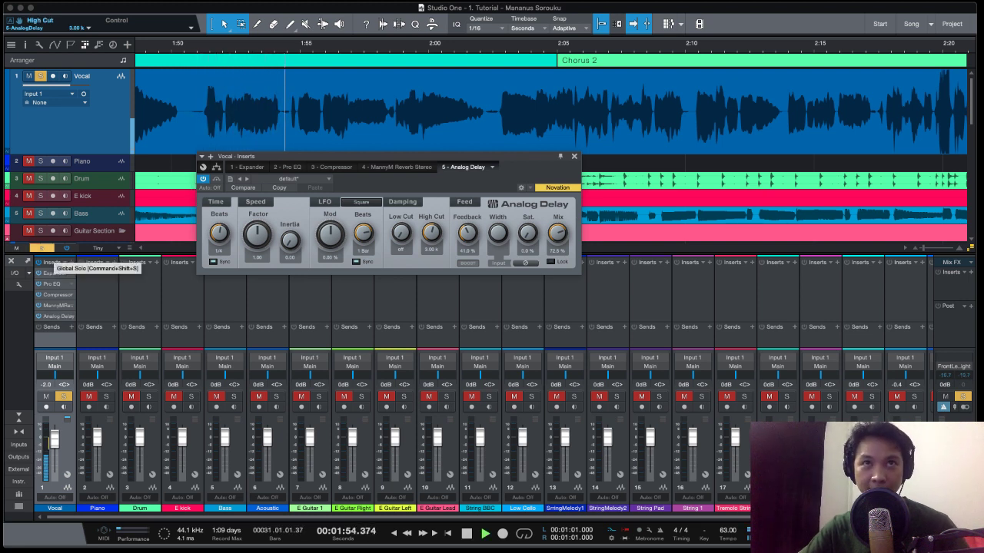
pyautogui.click(41, 248)
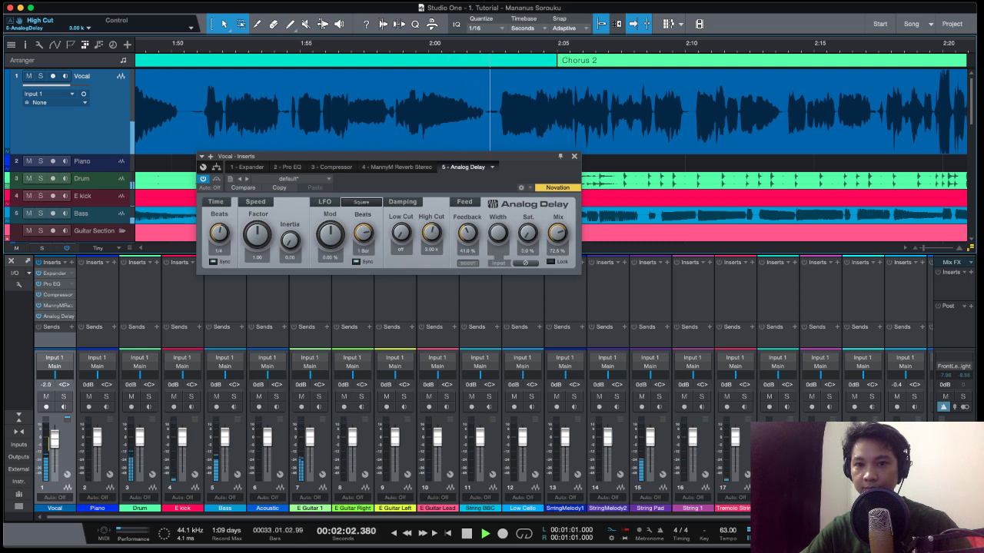
pyautogui.press('space')
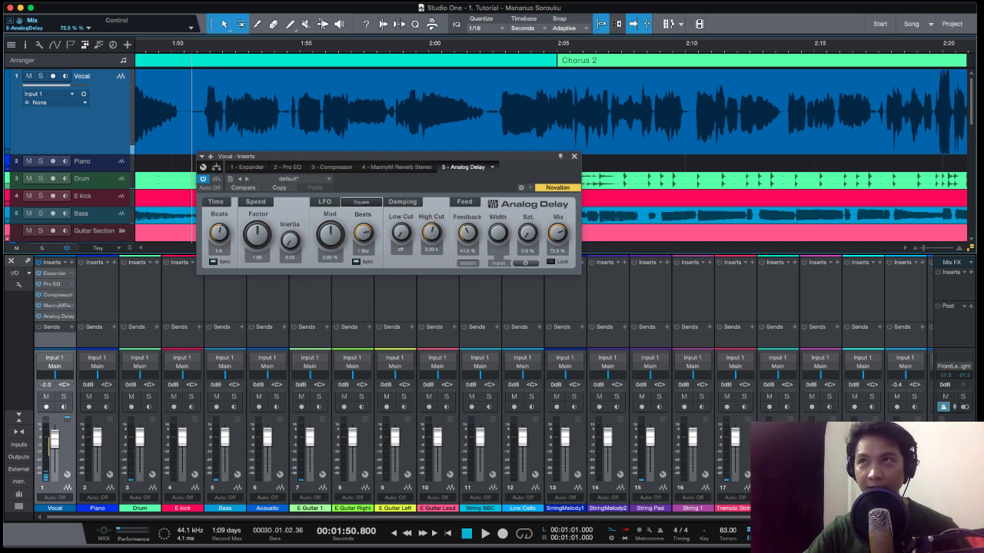
# - Lower the Analog Delay's mix to 5% and audition the vocal in the full mix from about 1:50
pyautogui.moveTo(558, 233); pyautogui.dragTo(559, 299)
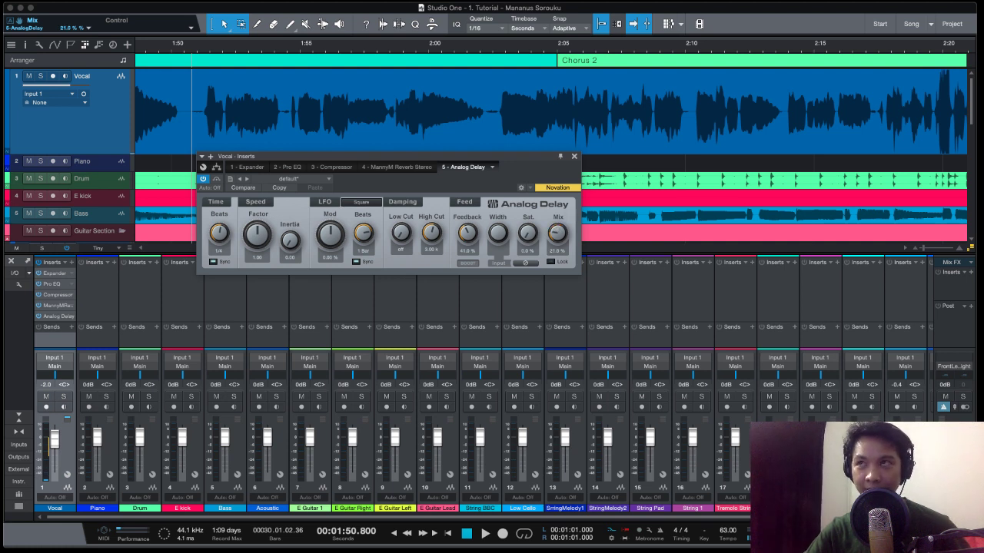
pyautogui.click(552, 251)
pyautogui.write('5')
pyautogui.press('Return')
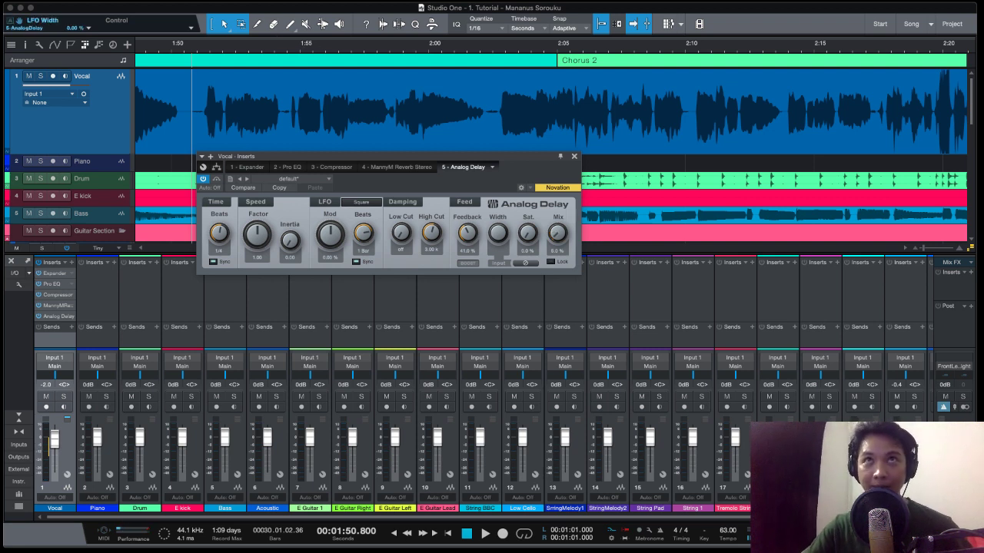
pyautogui.click(184, 44)
pyautogui.press('space')
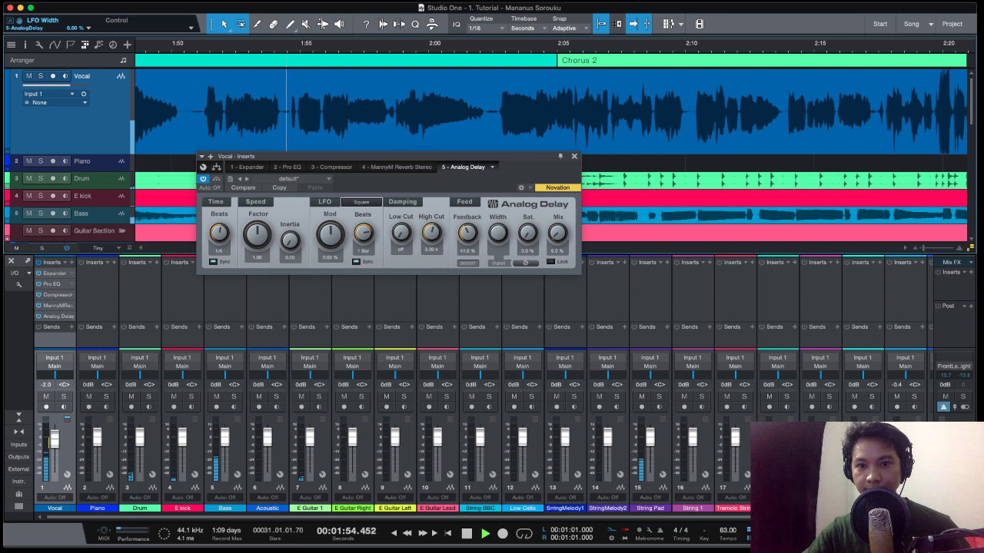
pyautogui.press('space')
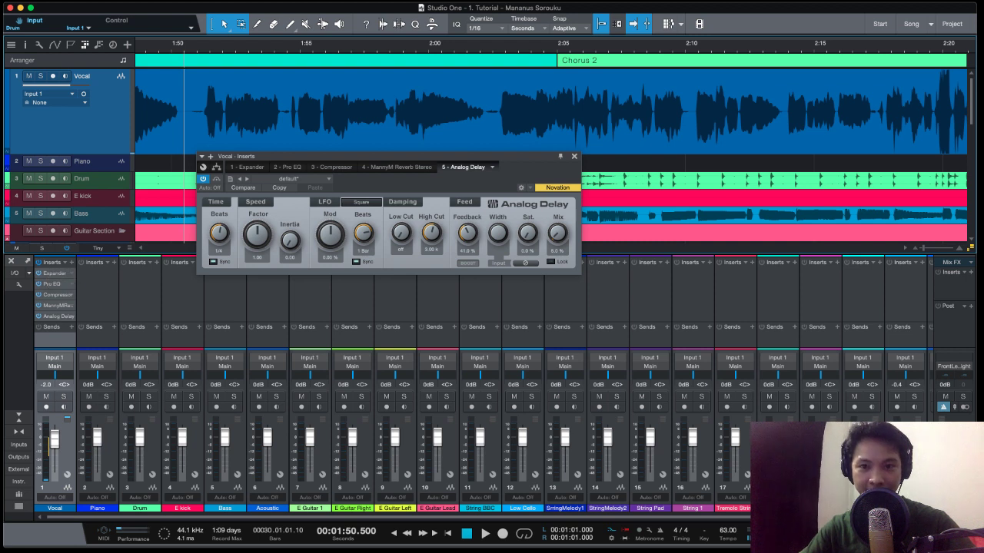
# - Compare the full mix from about 1:50 with all Vocal channel inserts bypassed and reactivated
pyautogui.click(39, 262)
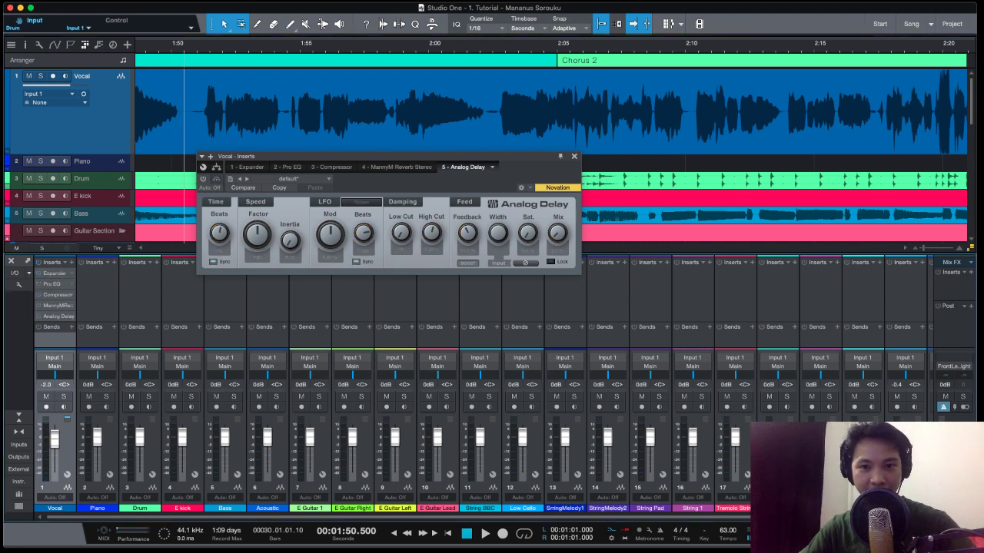
pyautogui.press('space')
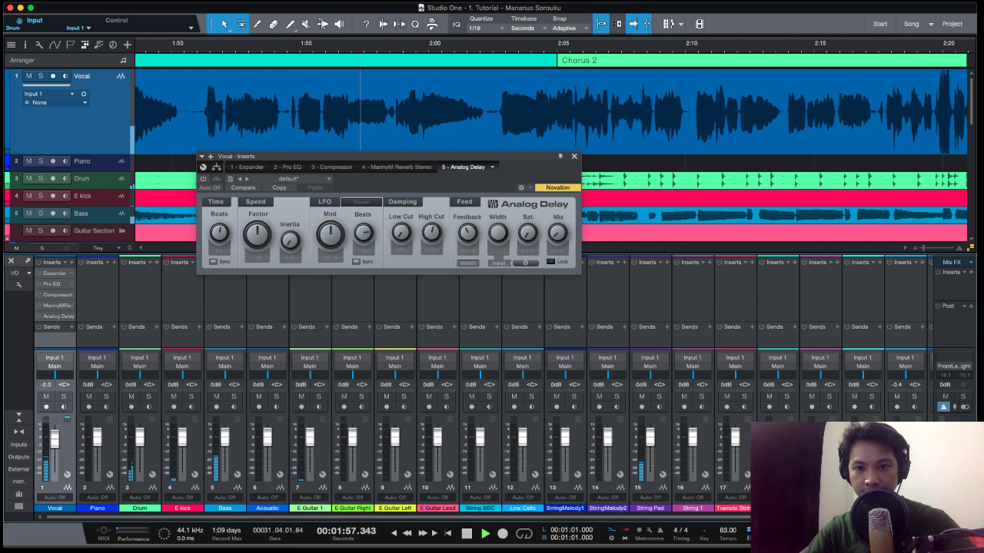
pyautogui.press('space')
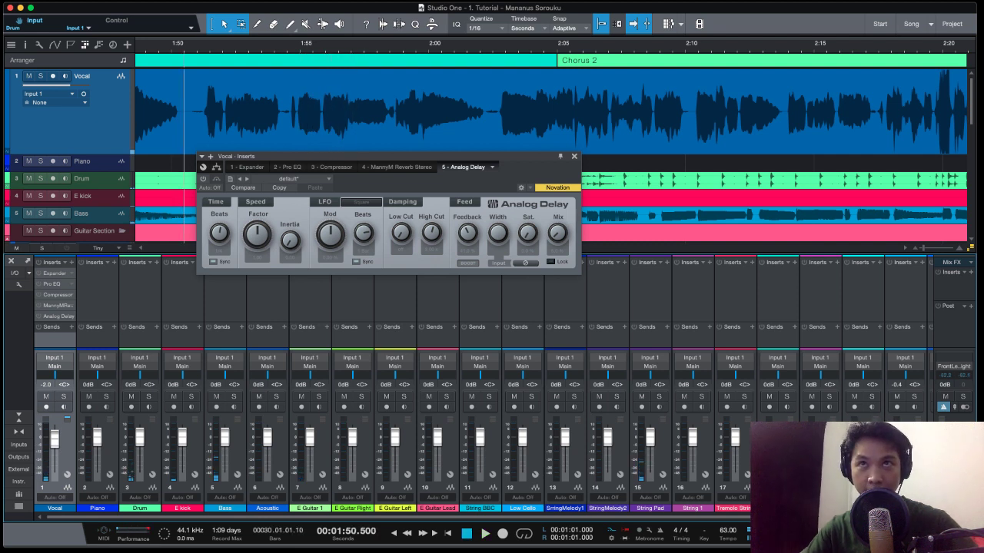
pyautogui.press('super+alt+b')
pyautogui.press('space')
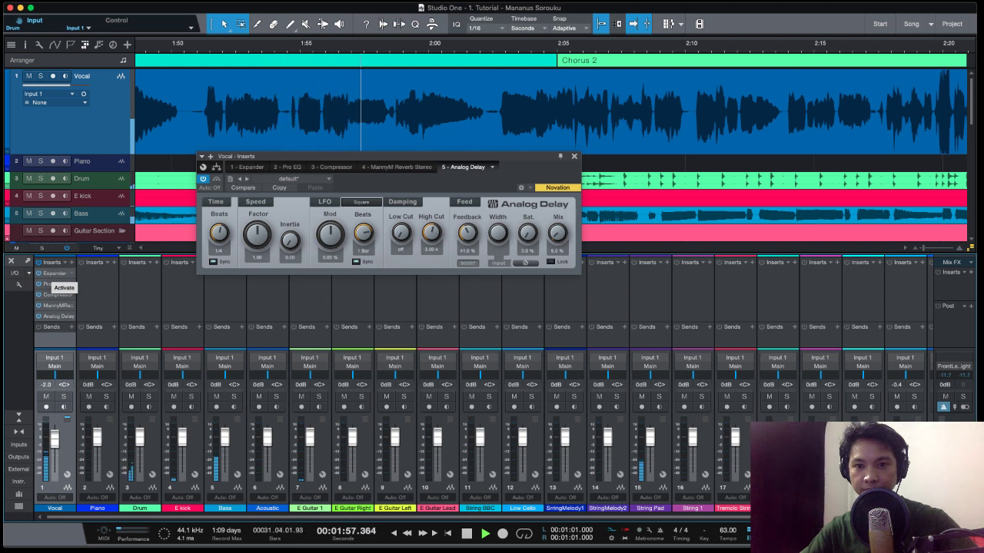
pyautogui.click(39, 284)
pyautogui.press('space')
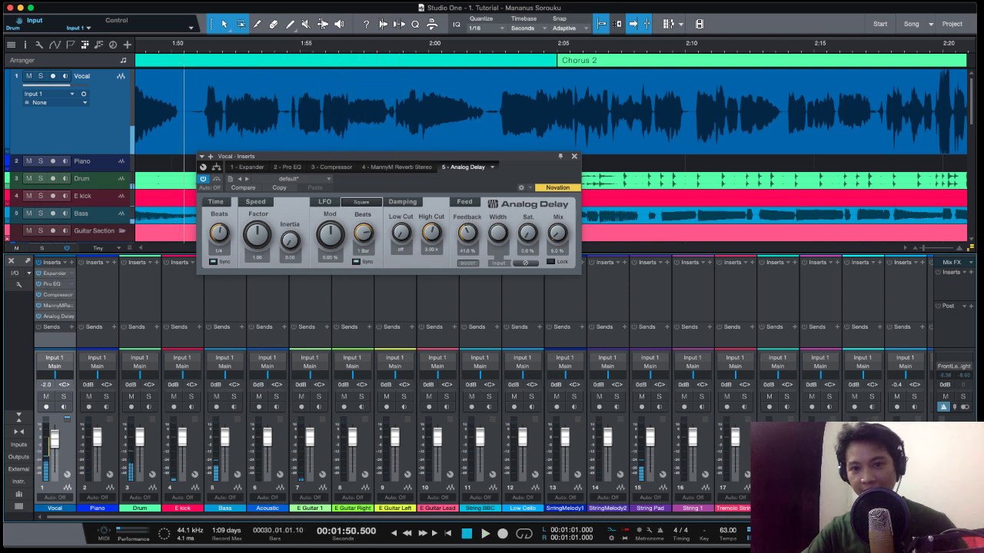